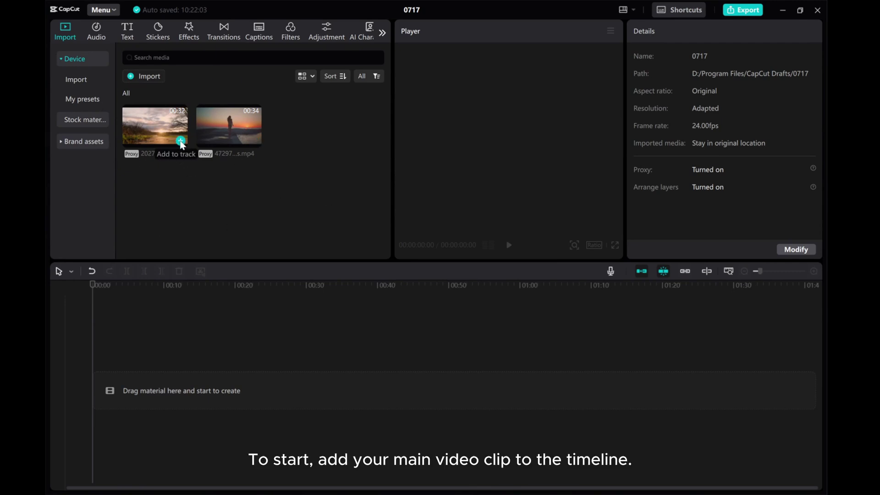
Add the field sunset and beach-woman clips to the timeline
left_click(181, 141)
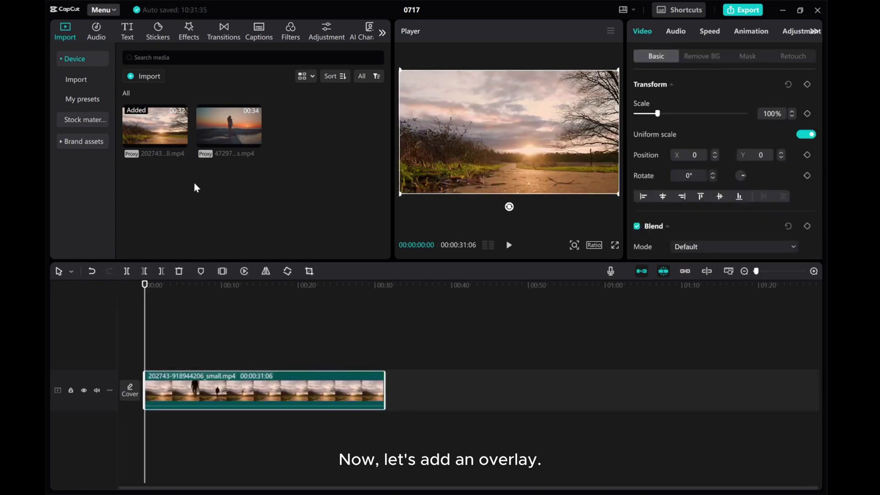
mouse_move(228, 126)
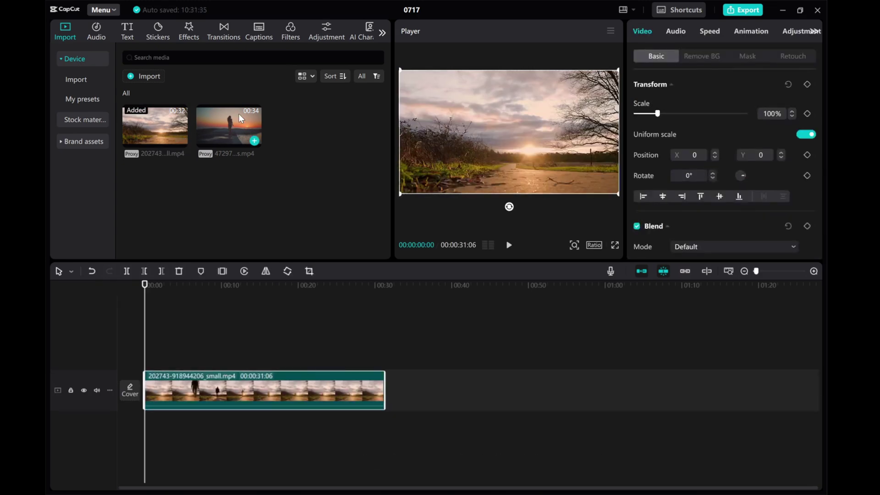
left_click(254, 142)
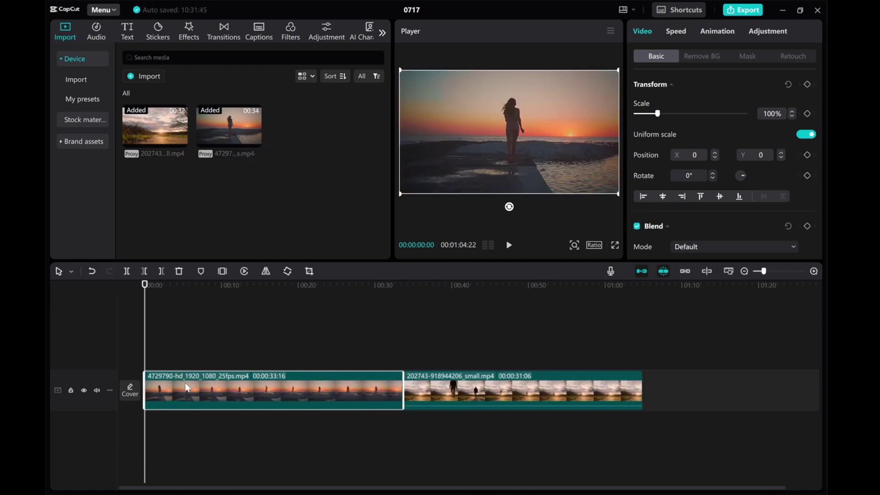
Move the beach-woman clip to a track above and trim it to end at 00:00:31:06
left_click_drag(185, 391, 186, 354)
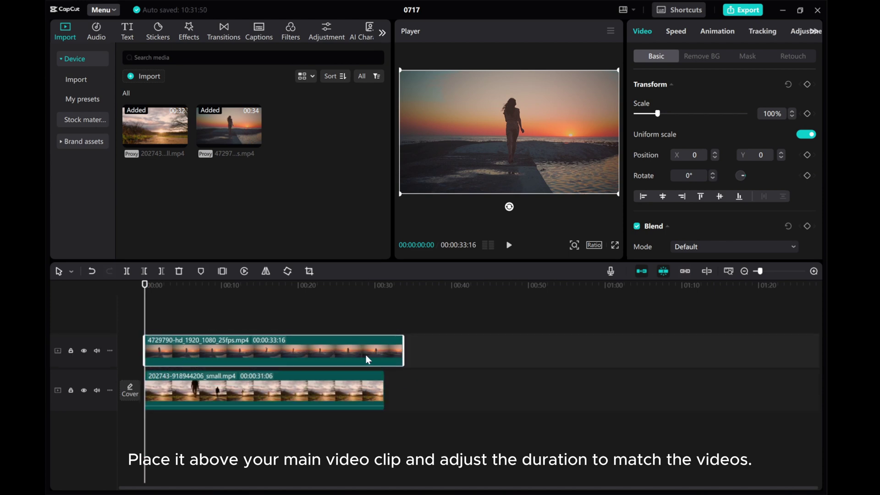
left_click_drag(402, 353, 384, 353)
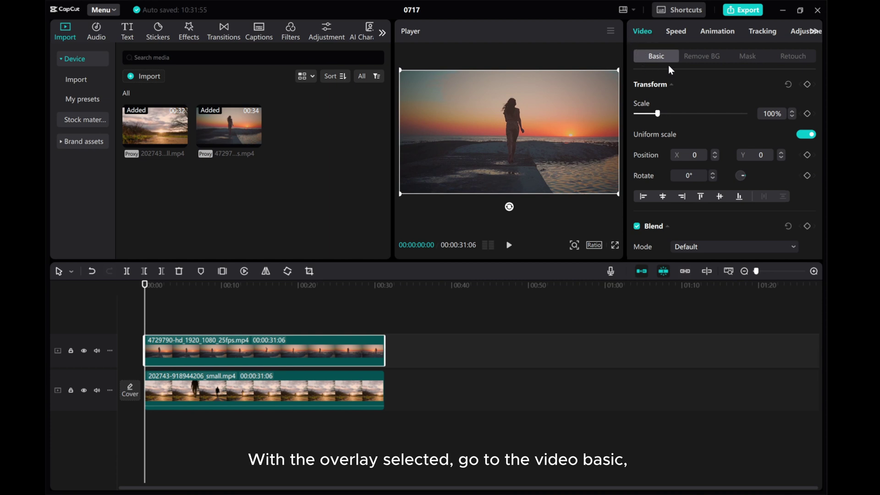
scroll(698, 145, "down", 3)
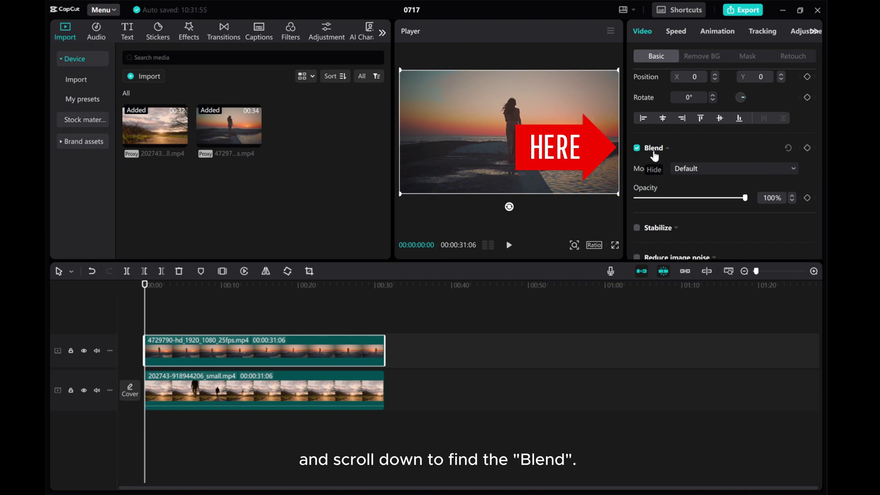
Open the overlay clip's Blend Mode list in the Video > Basic panel
left_click(706, 170)
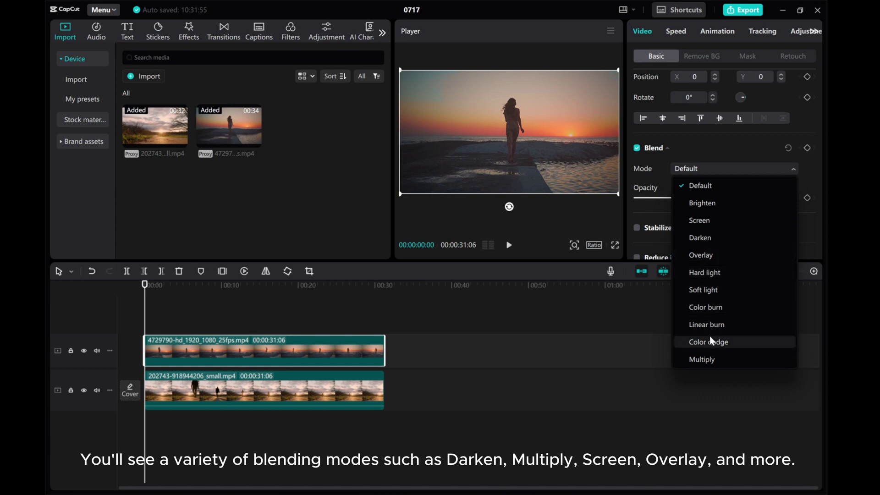
Try Brighten, Screen, Darken and Overlay blend modes, previewing Screen and Overlay
left_click(708, 203)
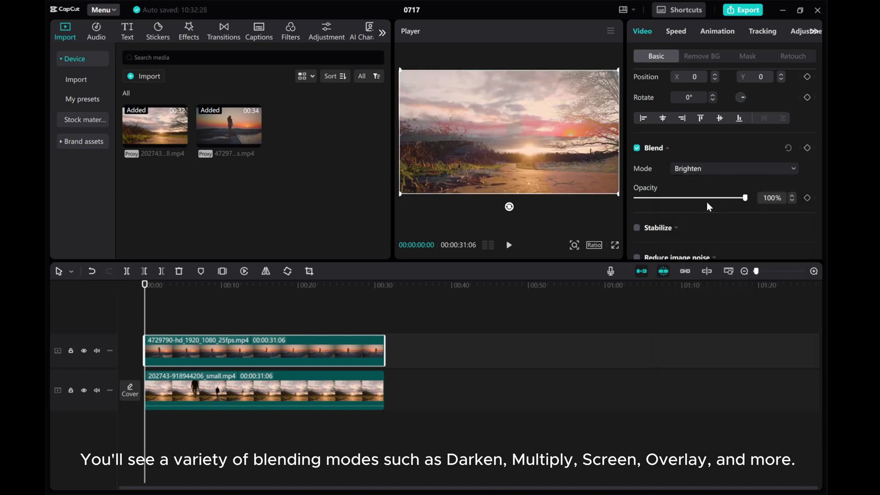
left_click(704, 167)
left_click(700, 220)
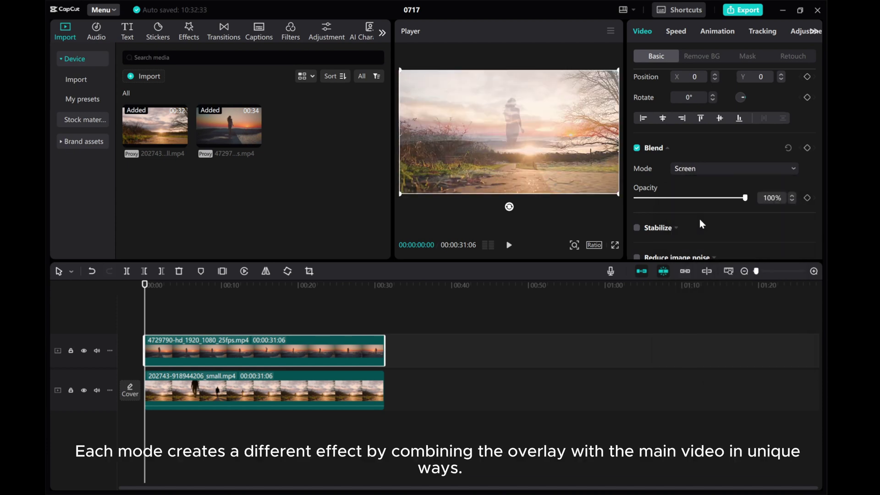
left_click(508, 245)
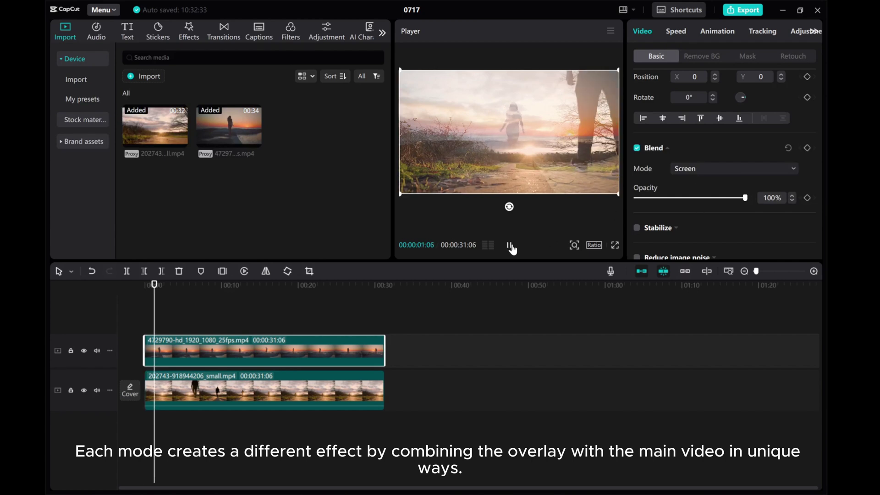
left_click(710, 166)
left_click(702, 202)
left_click(702, 168)
left_click(703, 237)
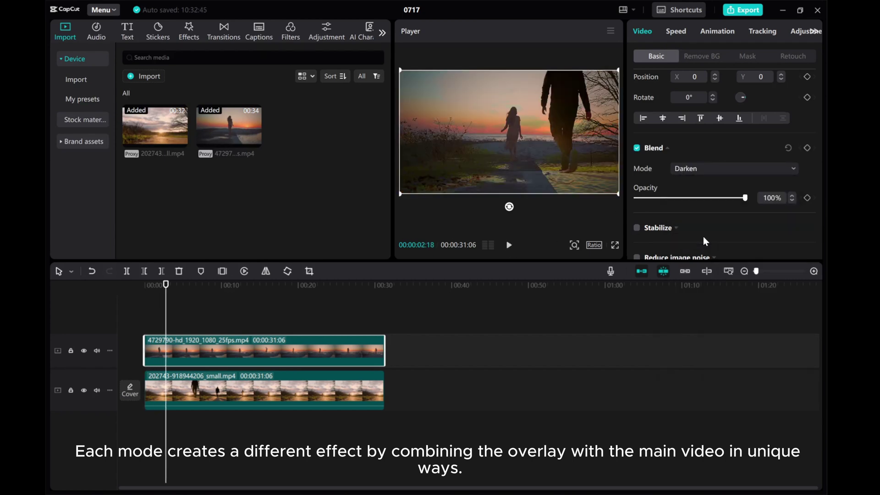
left_click(715, 168)
left_click(701, 255)
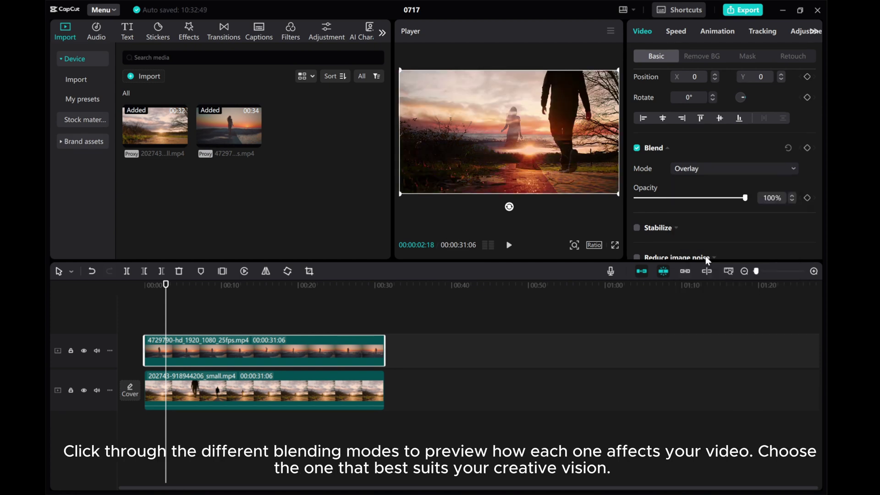
left_click(509, 246)
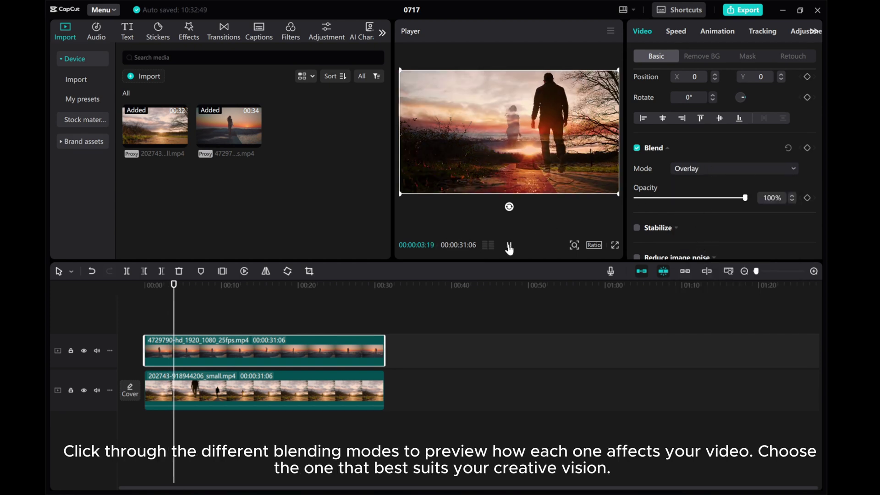
Try Hard light, Soft light, Linear burn, Color dodge and Color burn blend modes
left_click(728, 167)
left_click(711, 273)
left_click(509, 244)
left_click(713, 171)
left_click(710, 290)
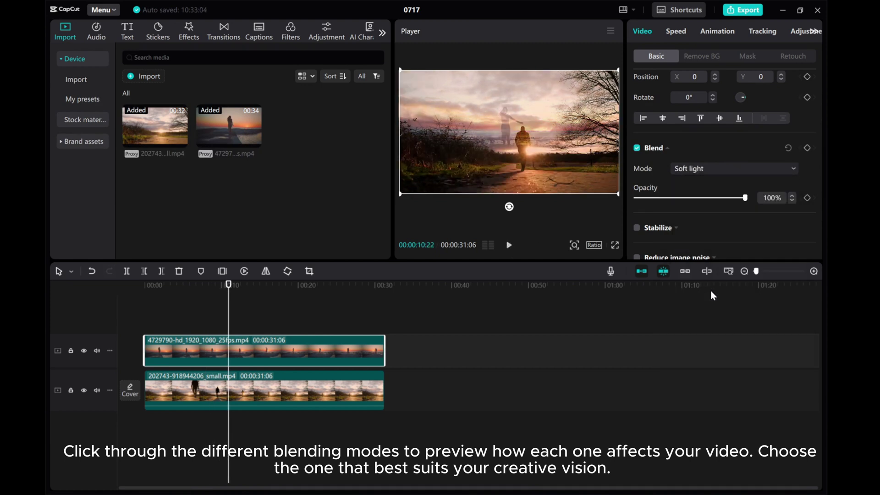
left_click(719, 172)
left_click(716, 320)
left_click(710, 168)
left_click(708, 341)
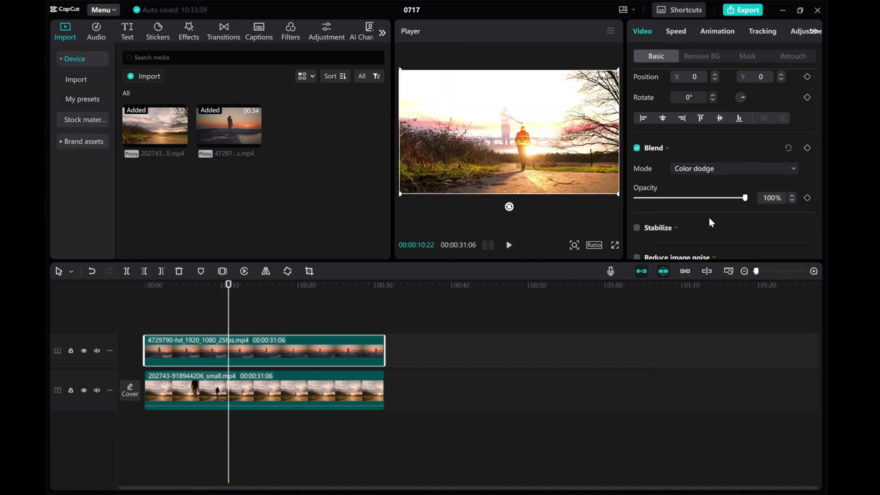
left_click(709, 170)
left_click(709, 308)
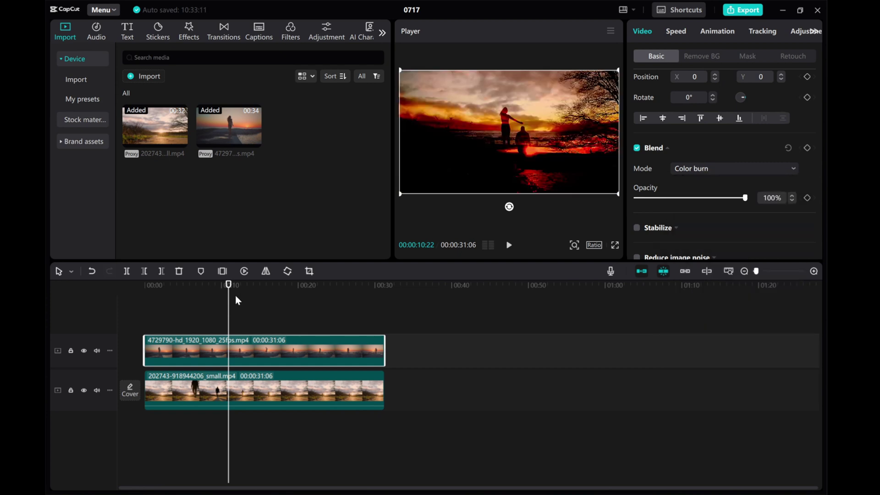
Set the blend mode back to Overlay and preview playback from the start
left_click_drag(228, 285, 78, 291)
left_click(506, 246)
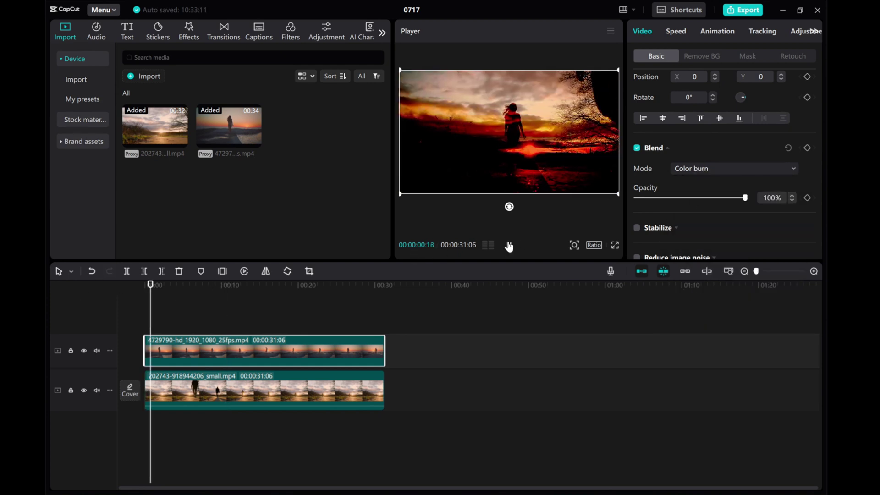
left_click(741, 169)
left_click(696, 256)
left_click(509, 246)
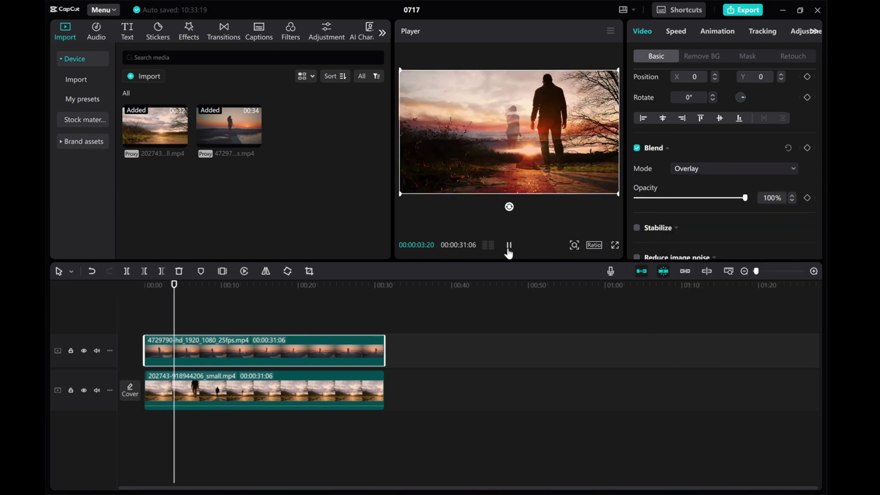
left_click(509, 247)
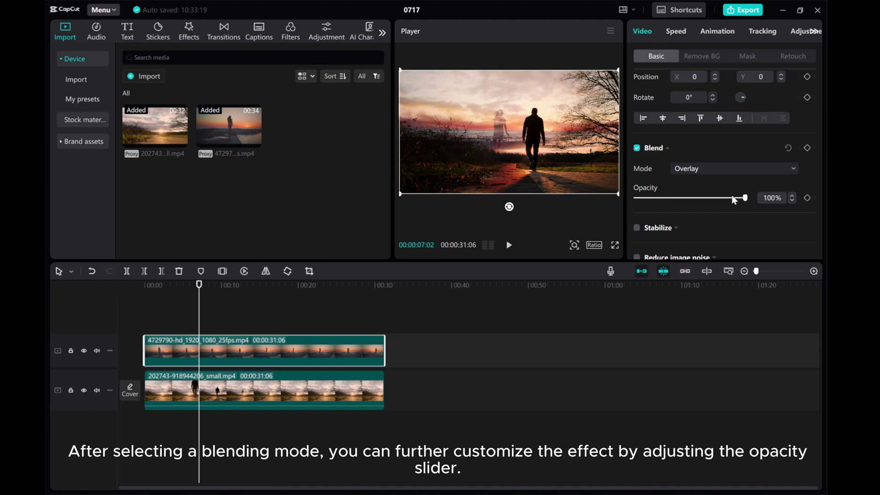
left_click_drag(745, 198, 674, 203)
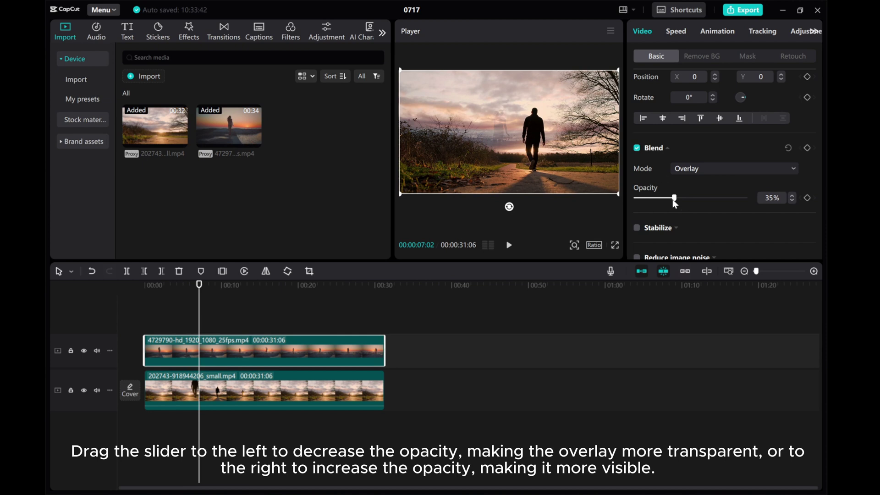
left_click_drag(676, 200, 682, 199)
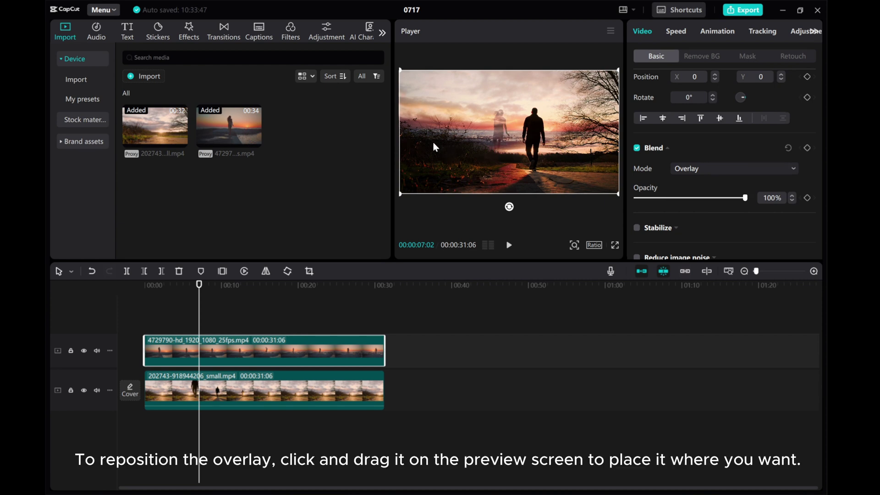
Raise the overlay to Position Y 526 and preview playback from the start
left_click_drag(481, 143, 481, 114)
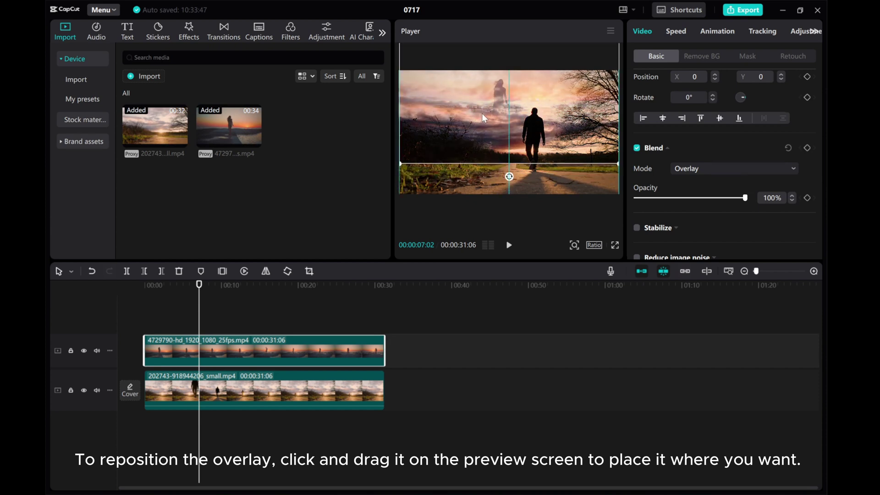
left_click_drag(198, 298, 132, 297)
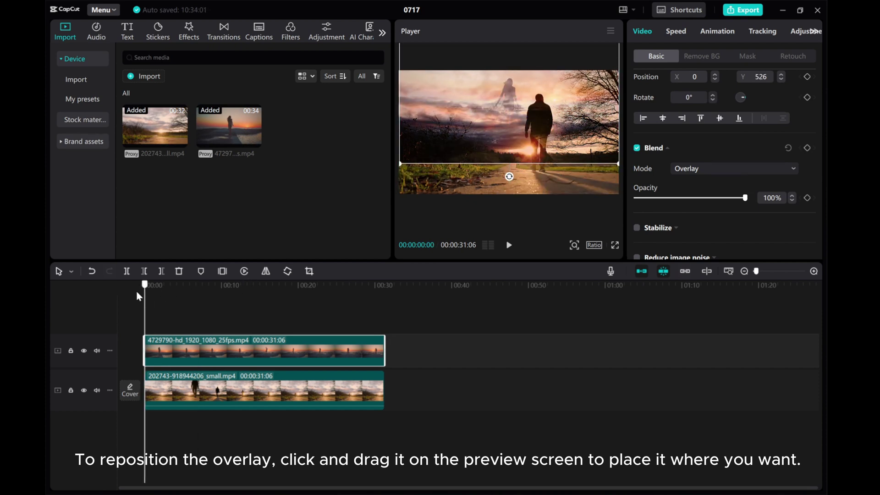
left_click(510, 246)
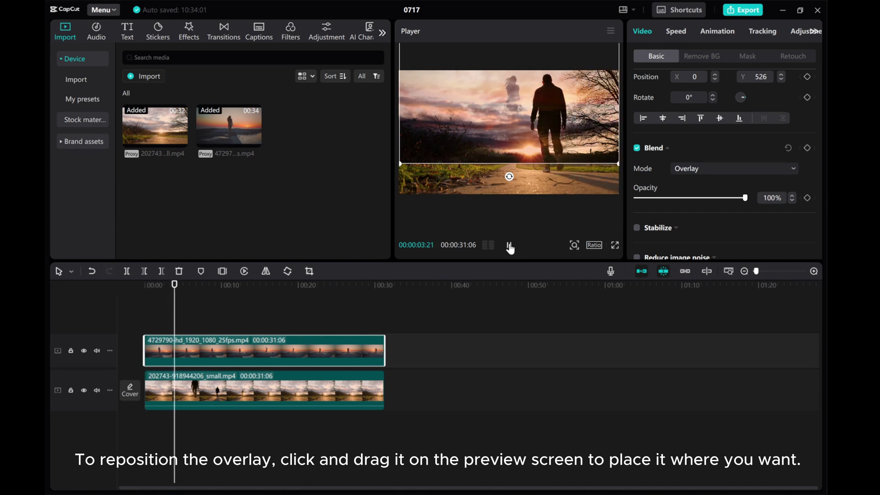
left_click(510, 245)
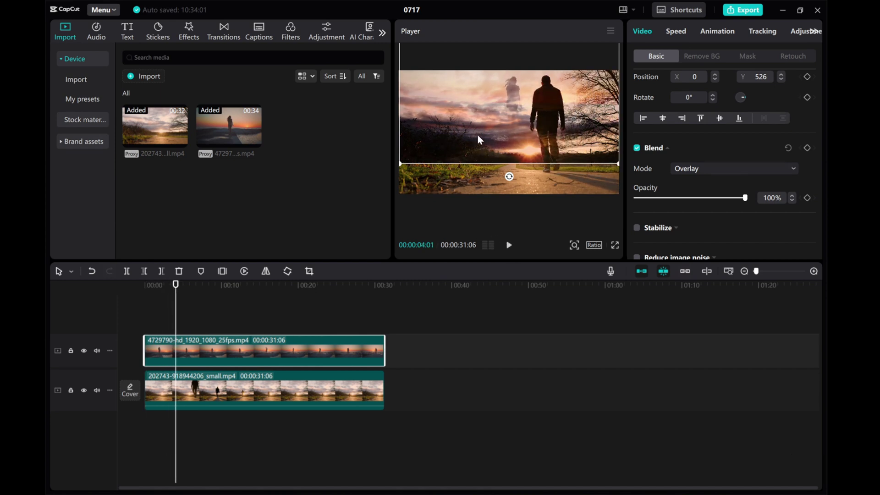
Scale the overlay to 147% and move it left to X -147, Y 371
left_click_drag(480, 140, 481, 146)
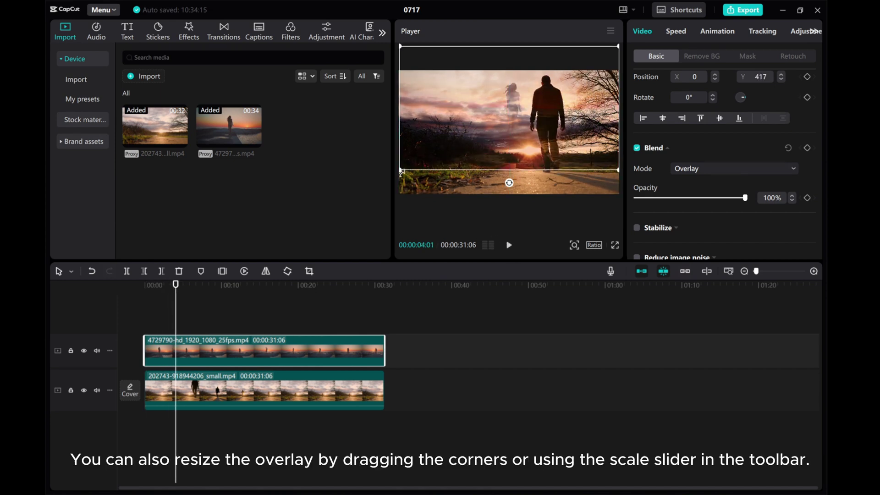
left_click_drag(402, 172, 429, 160)
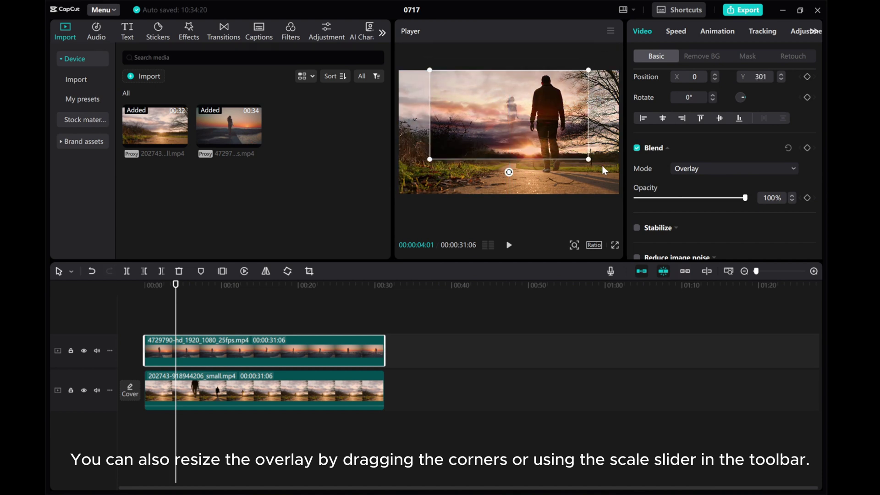
left_click_drag(591, 164, 594, 166)
scroll(688, 138, "up", 2)
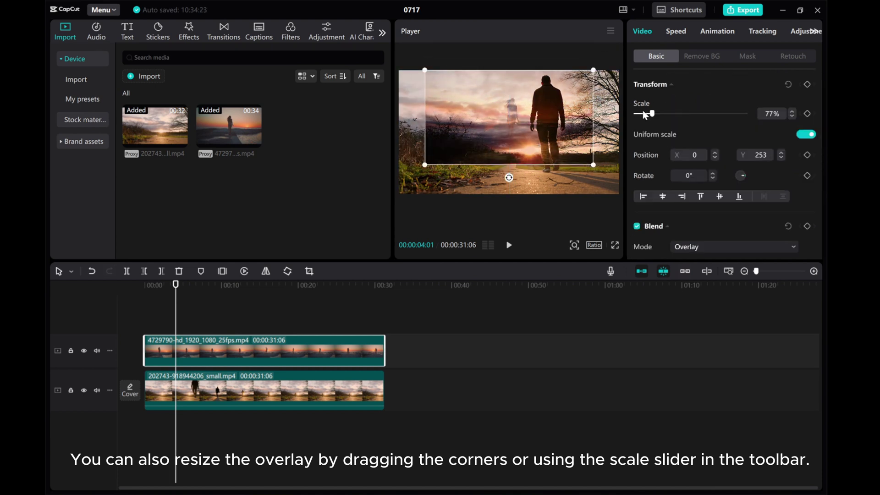
left_click_drag(646, 116, 668, 115)
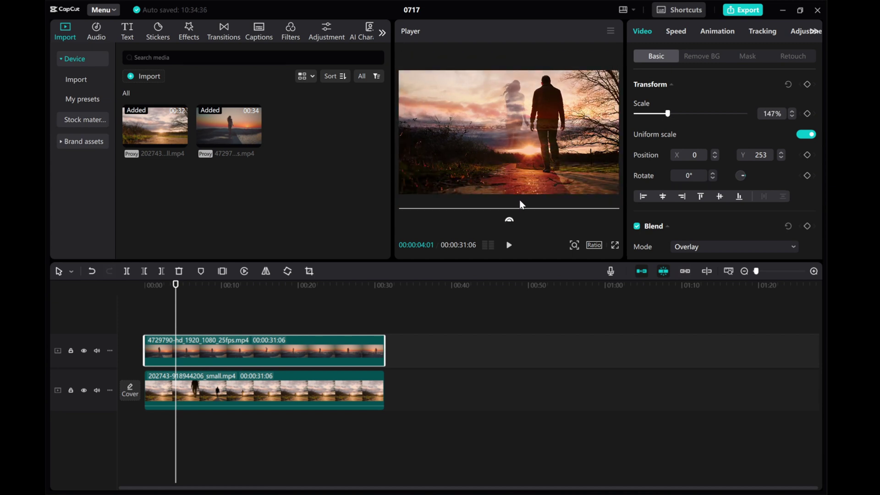
left_click_drag(520, 205, 508, 195)
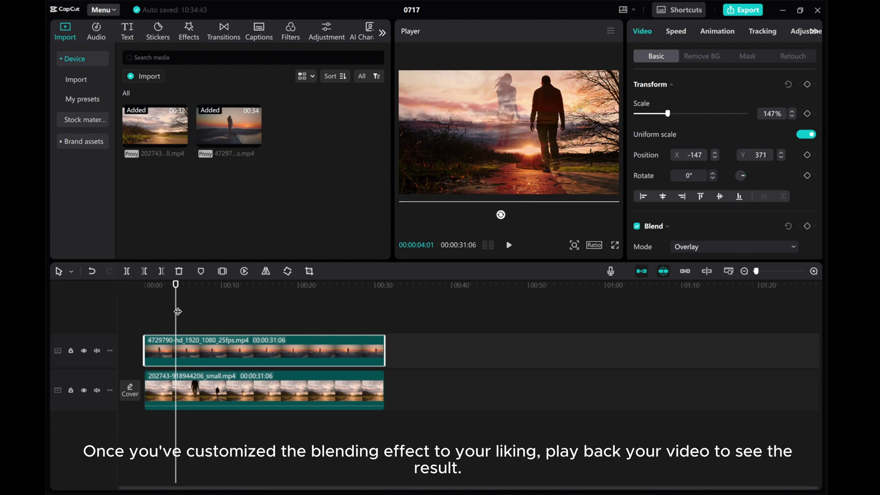
Review the blend from the start, then open Export for project 0717 (4K, H.264, mp4, 24fps)
left_click_drag(177, 312, 93, 315)
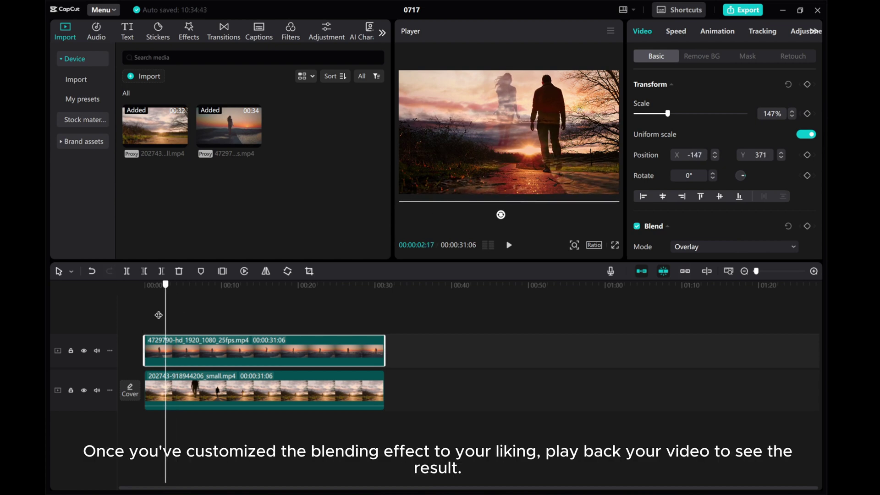
left_click(509, 247)
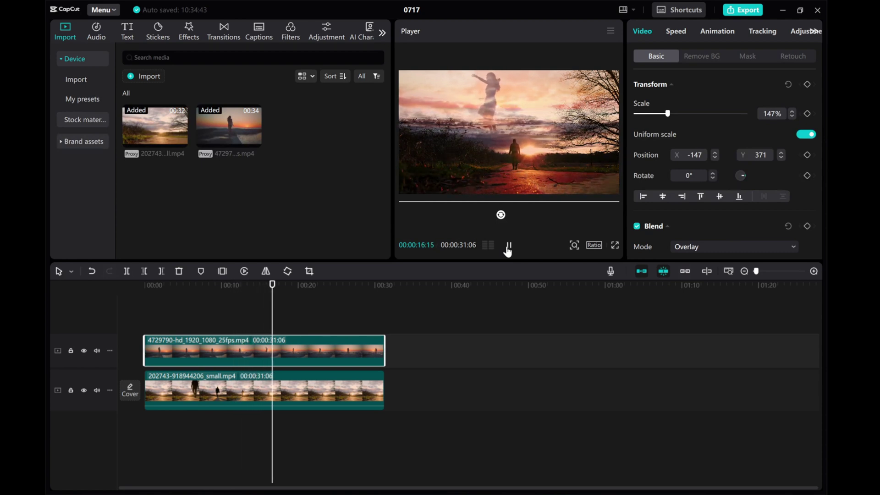
left_click(748, 11)
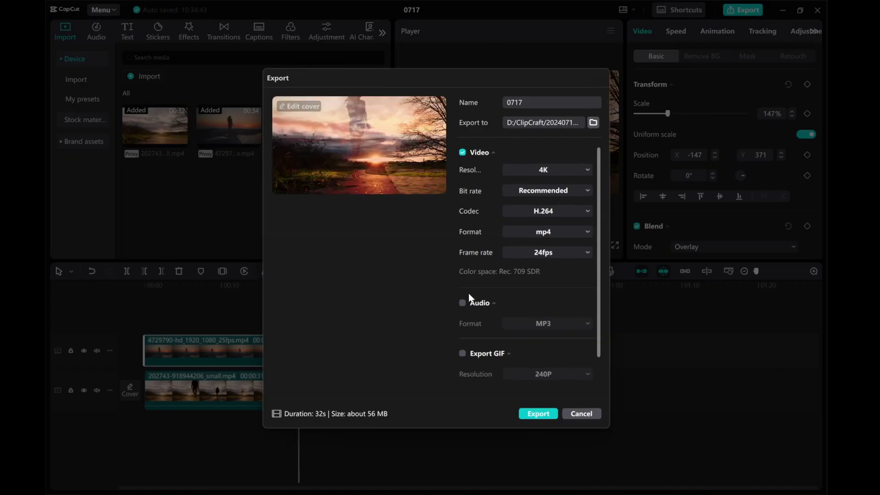